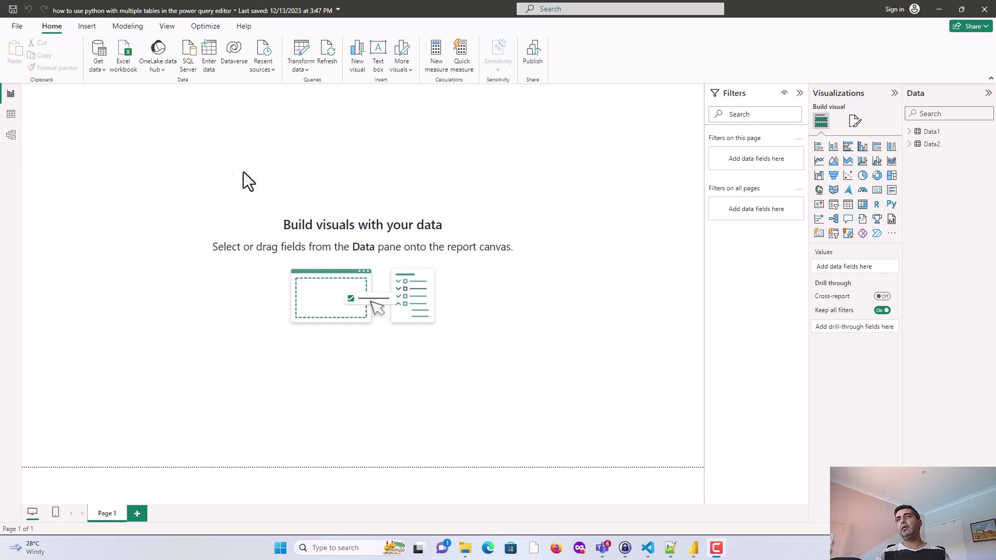
- Open the Transform data dropdown on the Home ribbon of the Data1/Data2 report
mouse_move(938, 156)
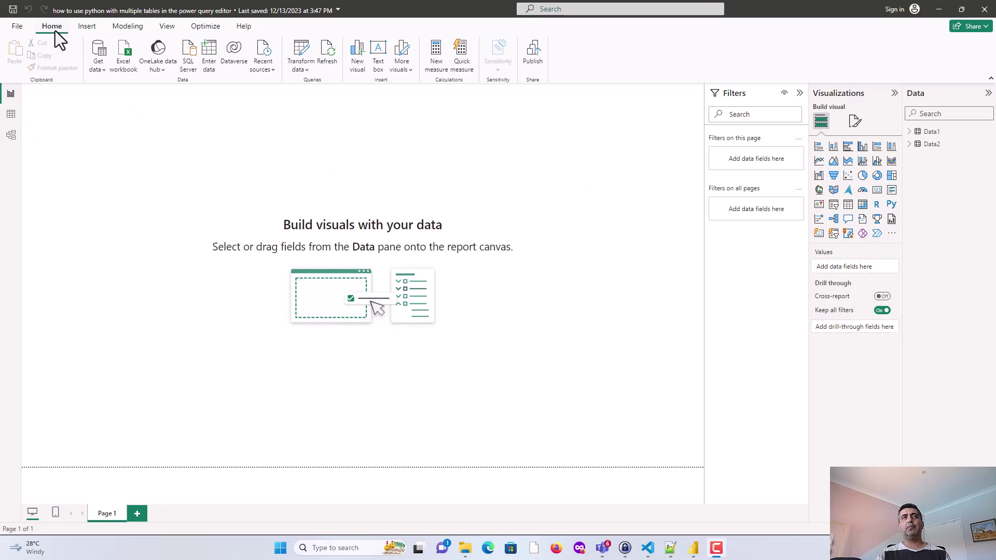
left_click(297, 73)
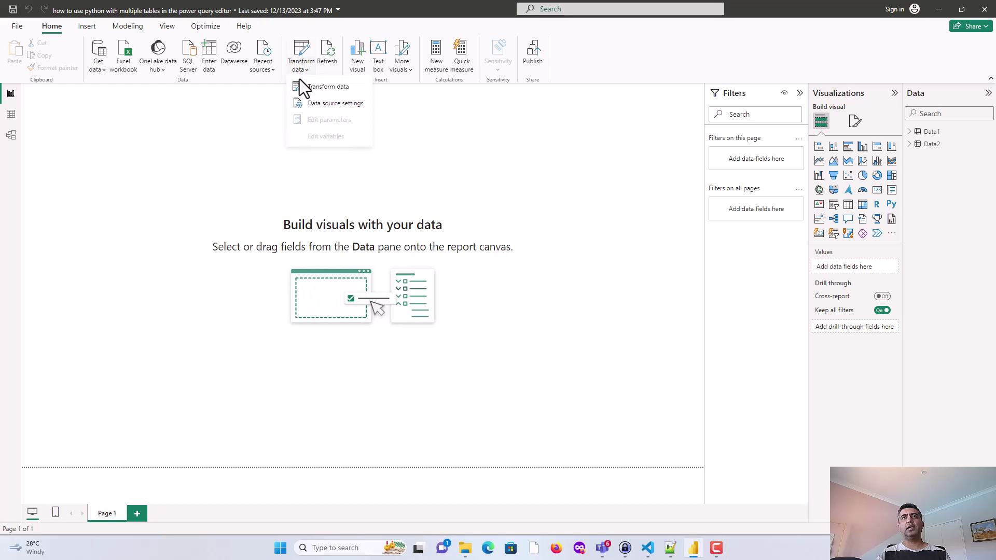
- Launch the Power Query editor and preview Data2's Date and Value2 columns
left_click(331, 90)
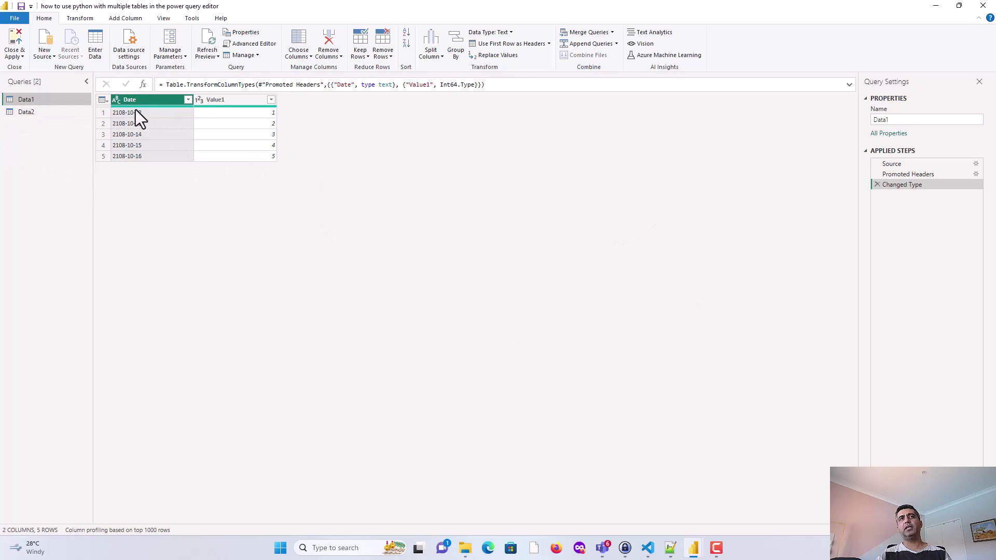
left_click(24, 111)
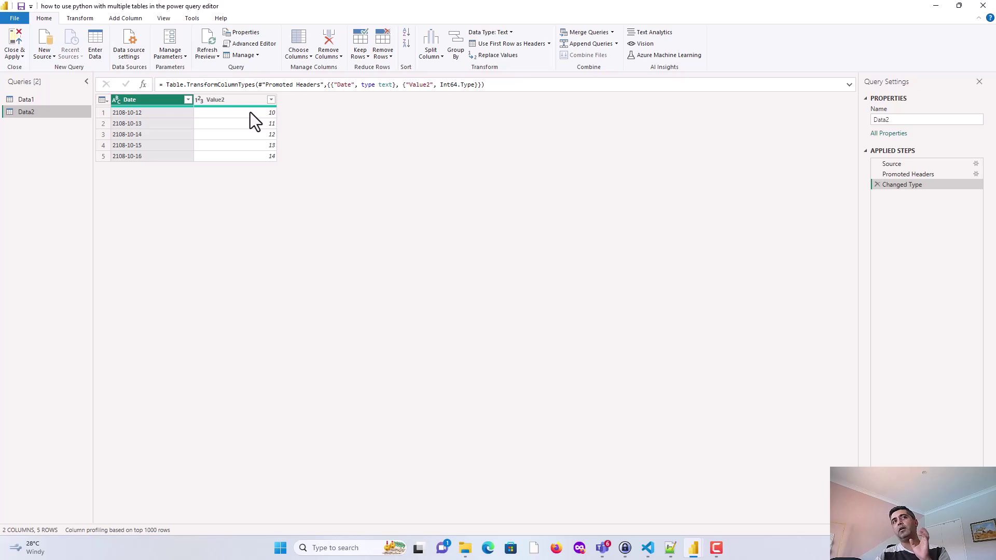
- Create an Enter Data query named Table holding one empty text column, Column1
right_click(32, 130)
mouse_move(67, 154)
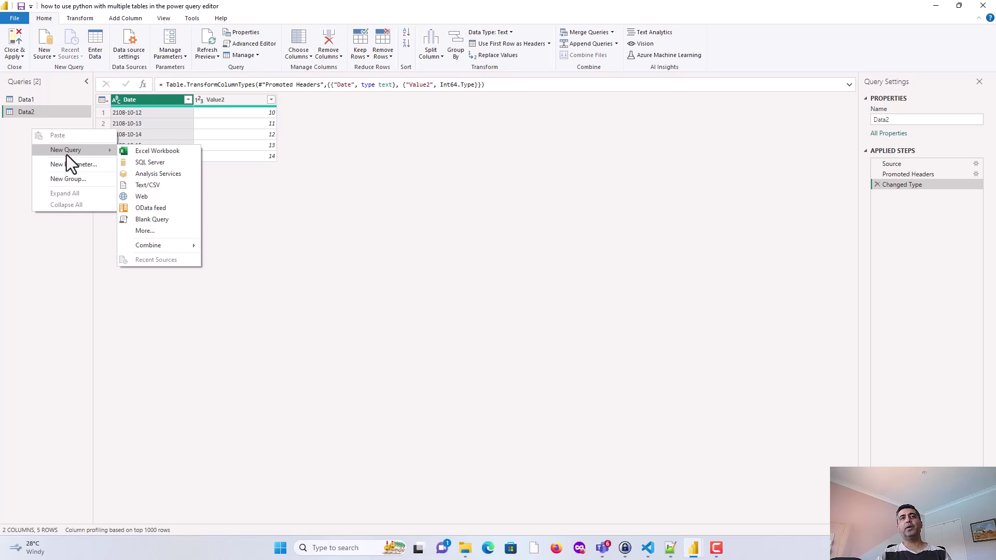
mouse_move(146, 242)
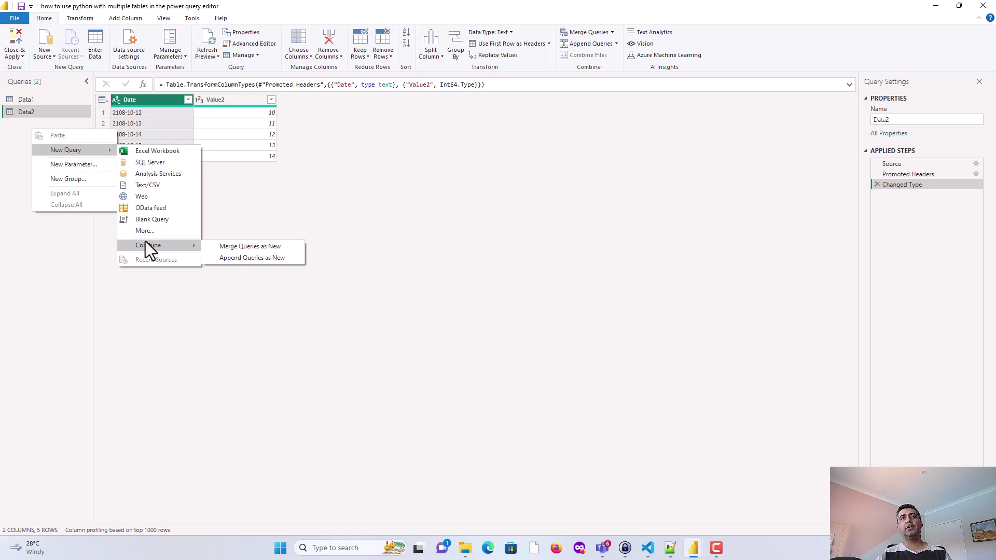
left_click(56, 245)
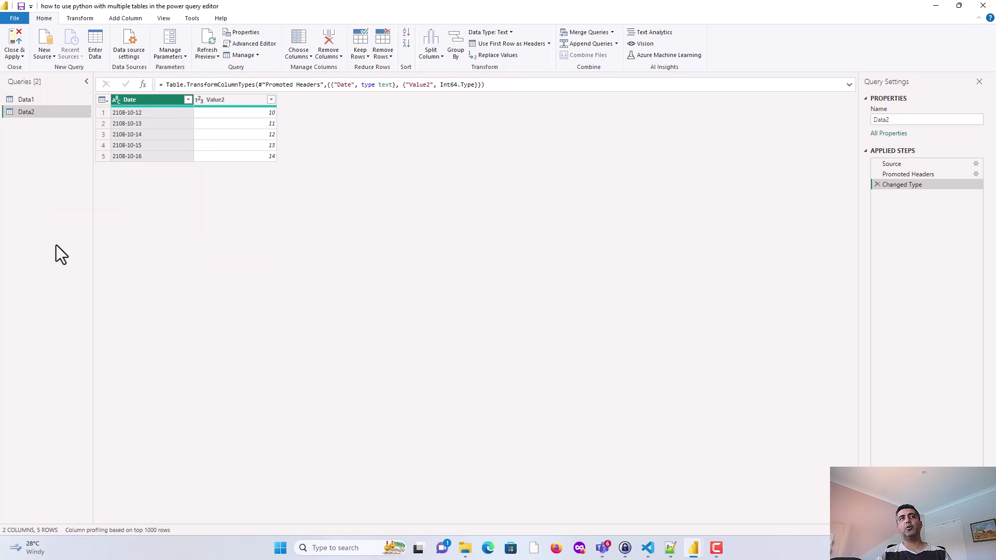
left_click(96, 52)
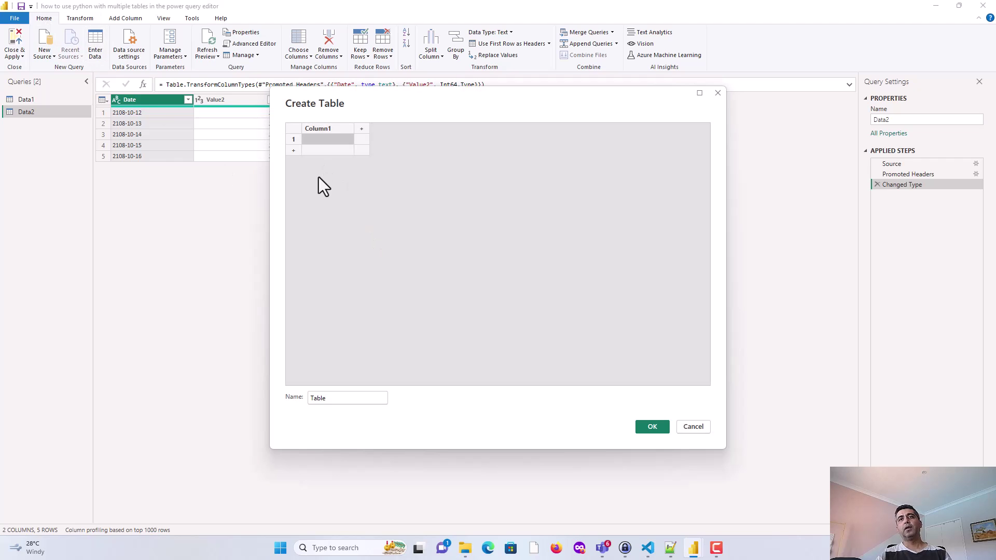
left_click(655, 427)
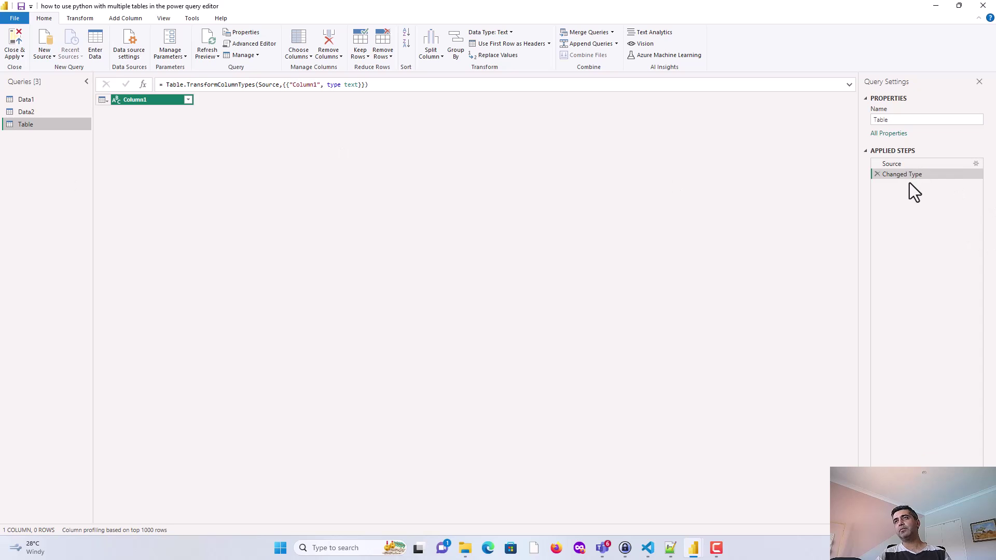
- Add a Run Python script step with the default script to the Table query
left_click(80, 18)
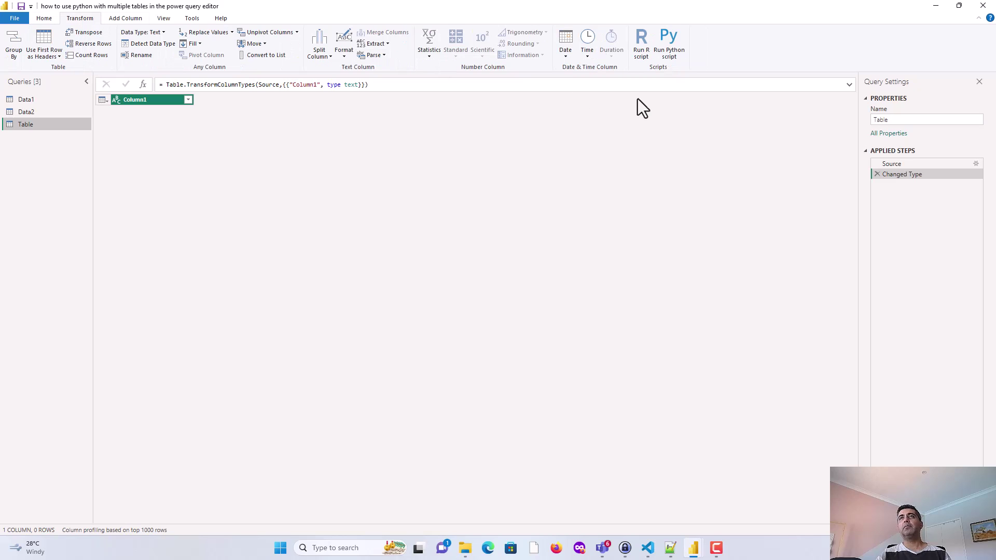
left_click(672, 47)
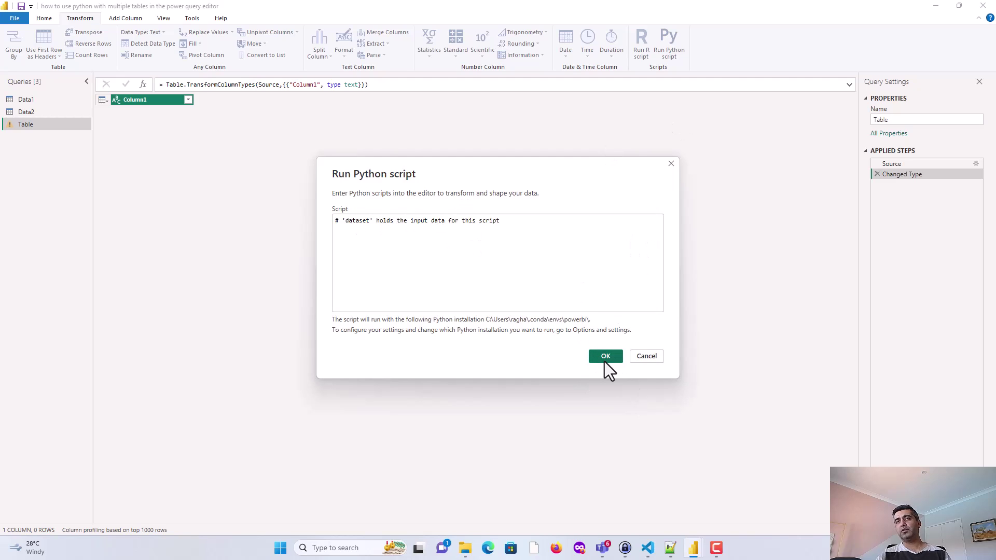
left_click(606, 357)
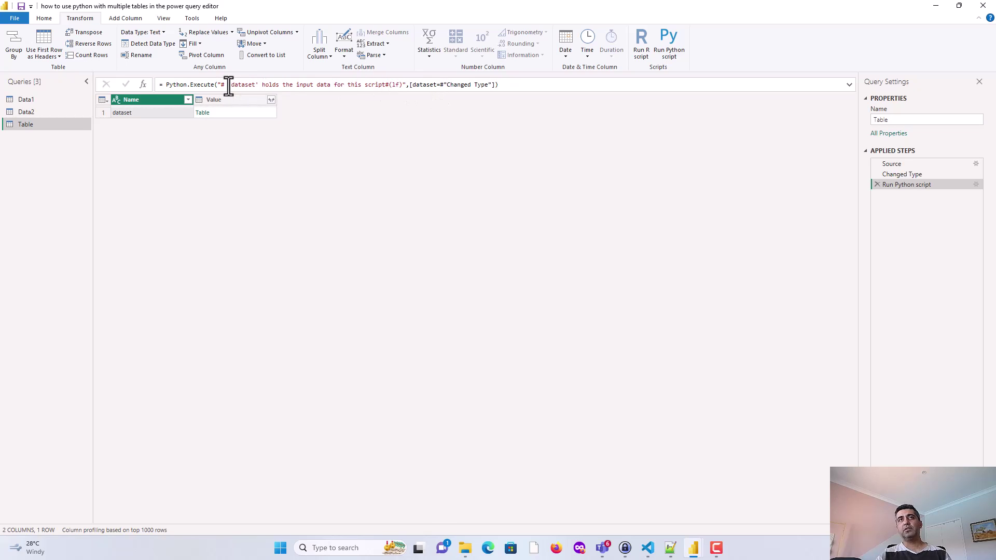
- Change the step's comment to '# Python Scripting' and its input to df1=Data1,df2=Data2
left_click_drag(229, 86, 403, 85)
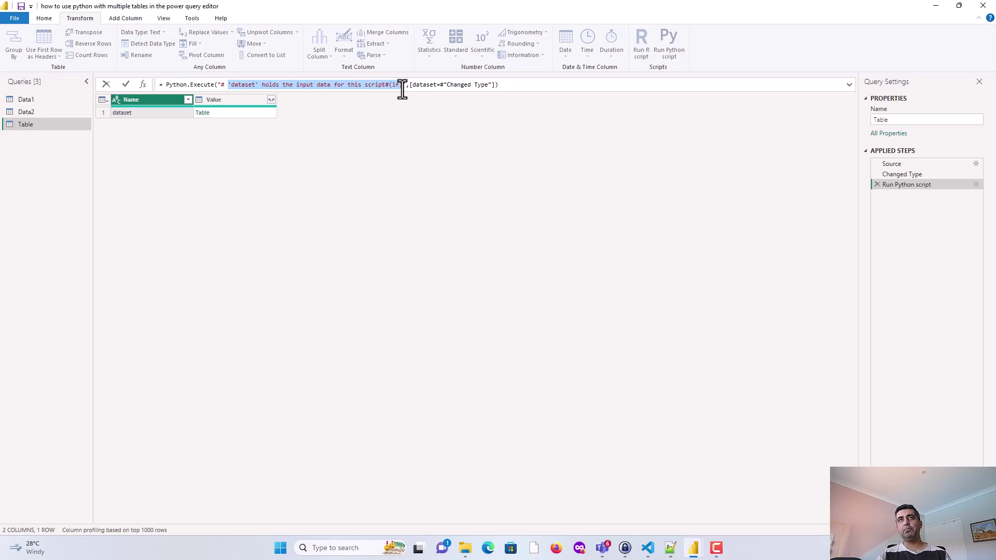
key("BackSpace")
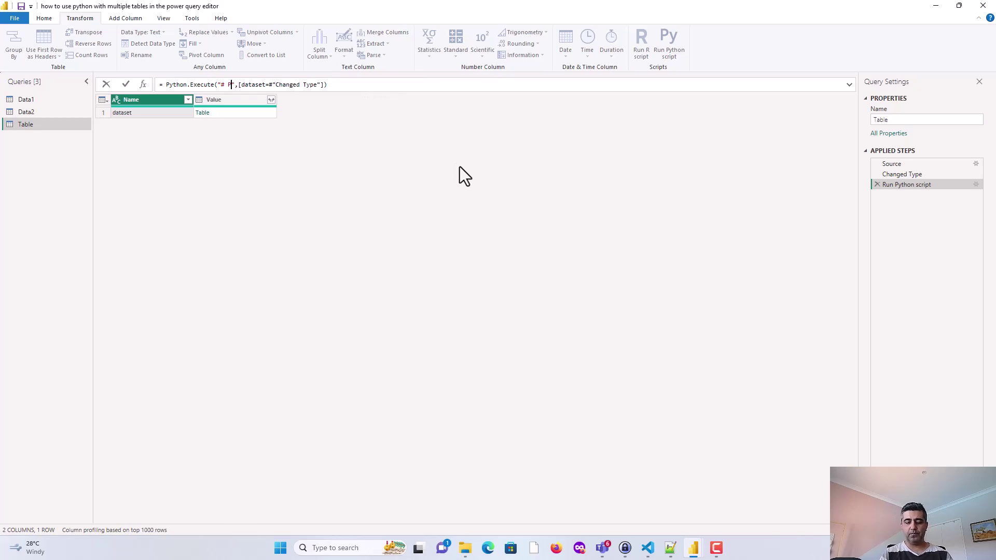
type("Python Scri")
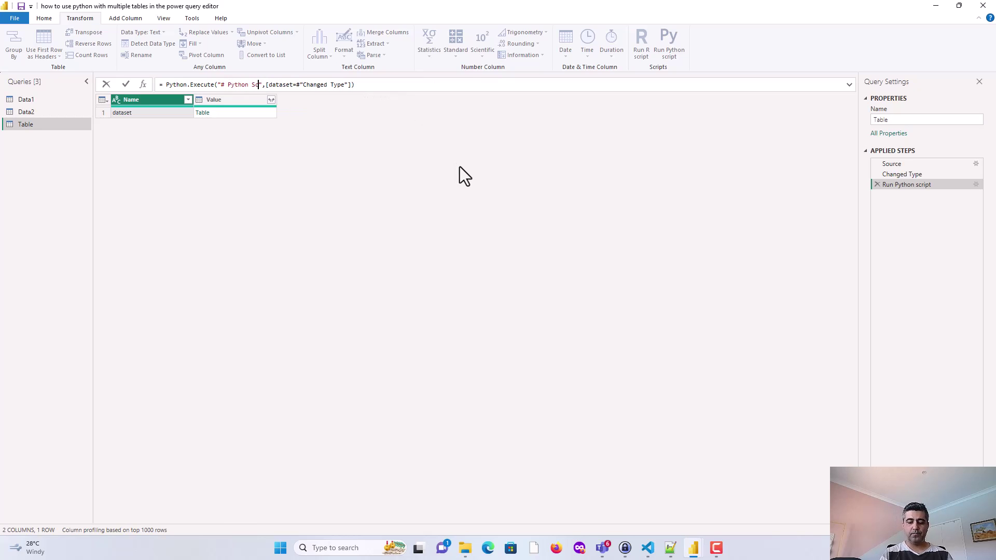
type("pting")
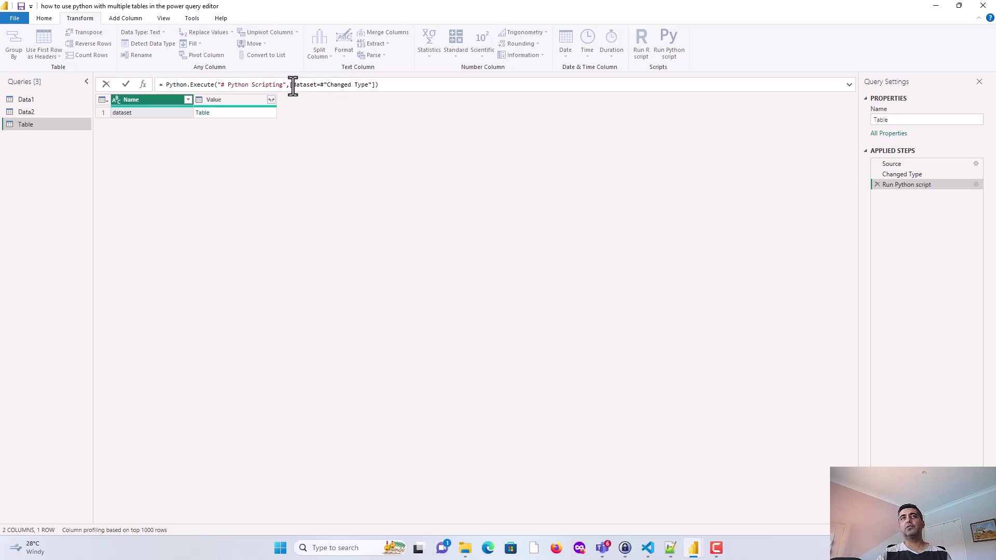
left_click_drag(292, 85, 371, 89)
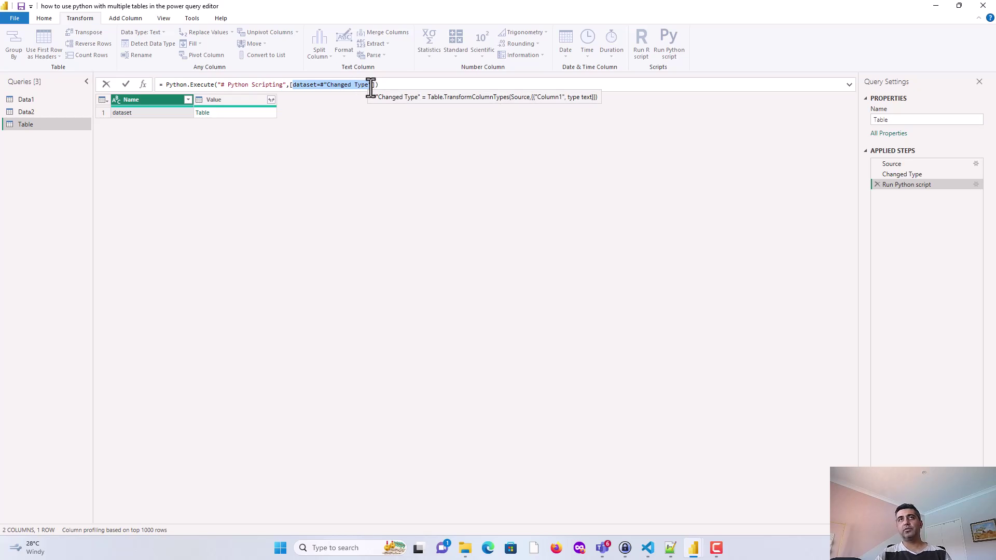
type("df1=")
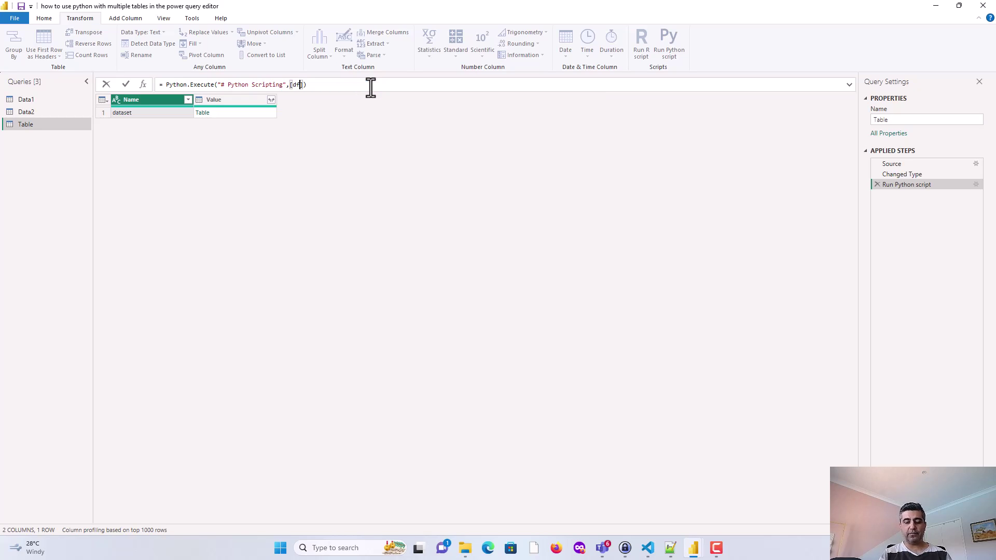
type("Da")
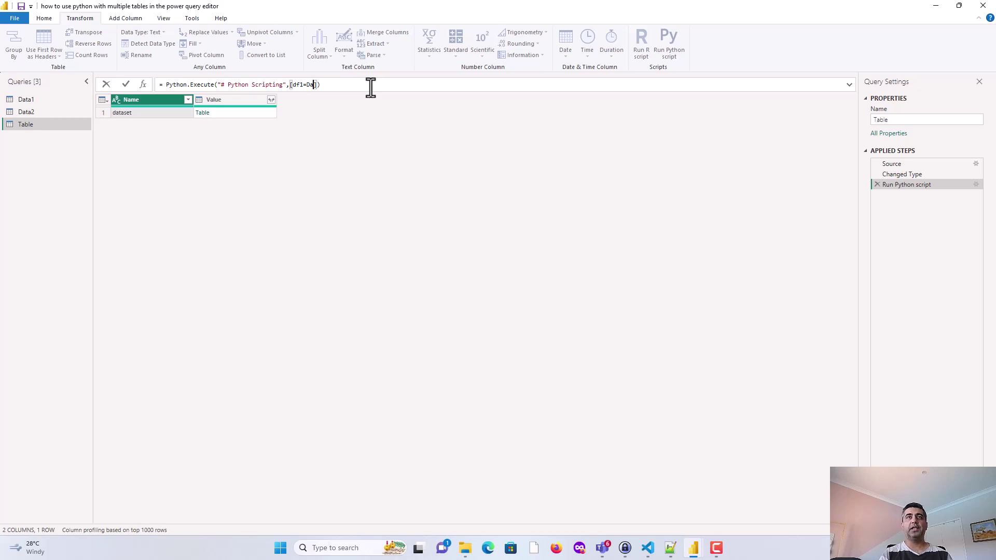
type("ta1,")
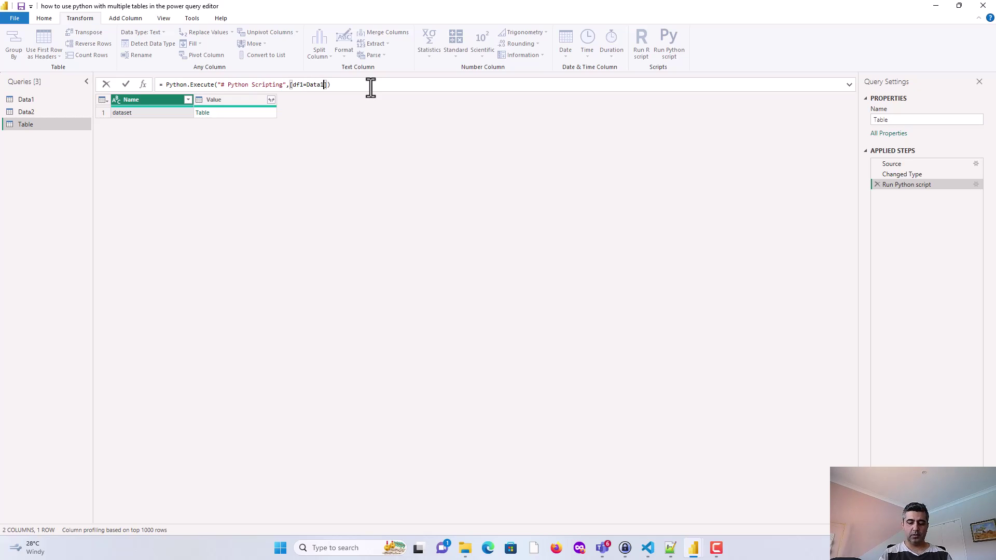
type("df2=D")
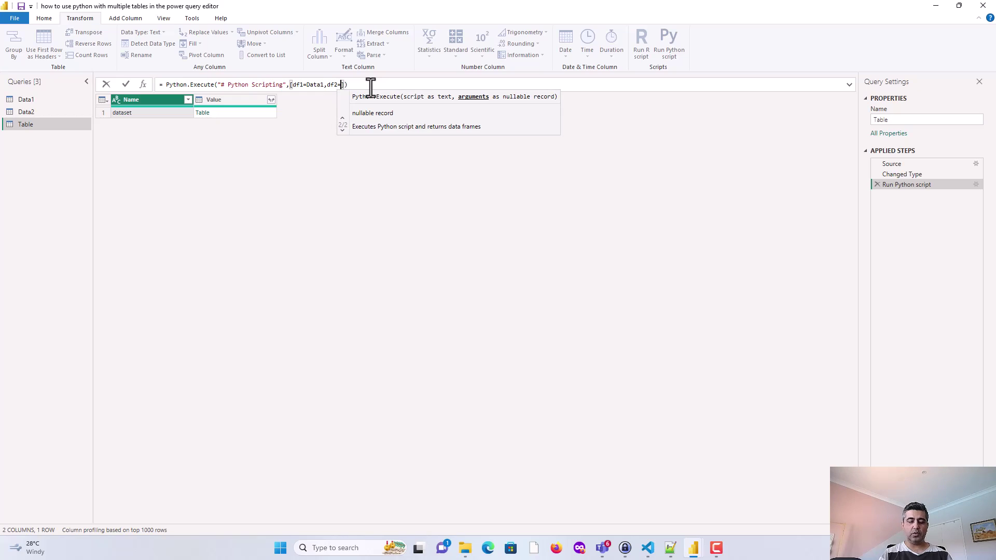
type("ata2")
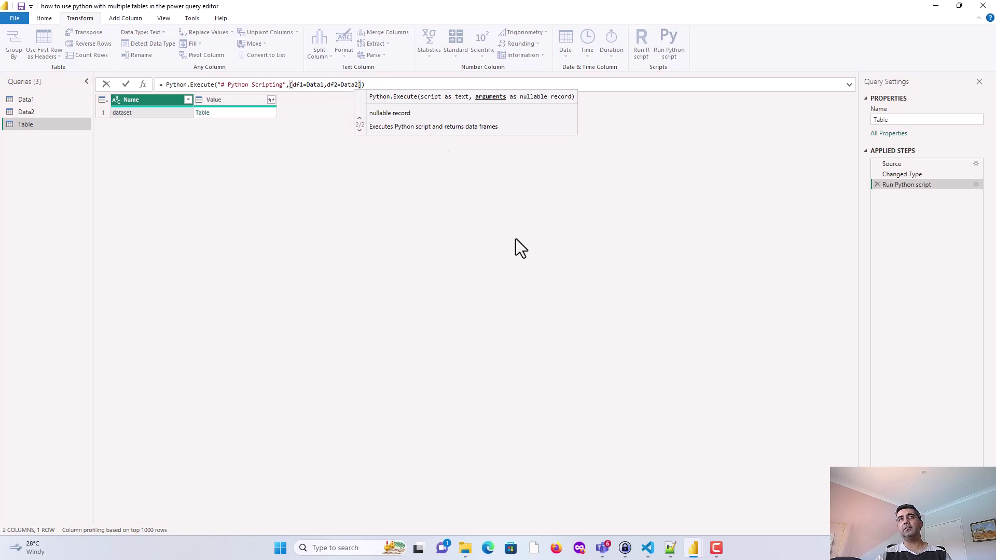
- Commit the edited Python step formula
key("Return")
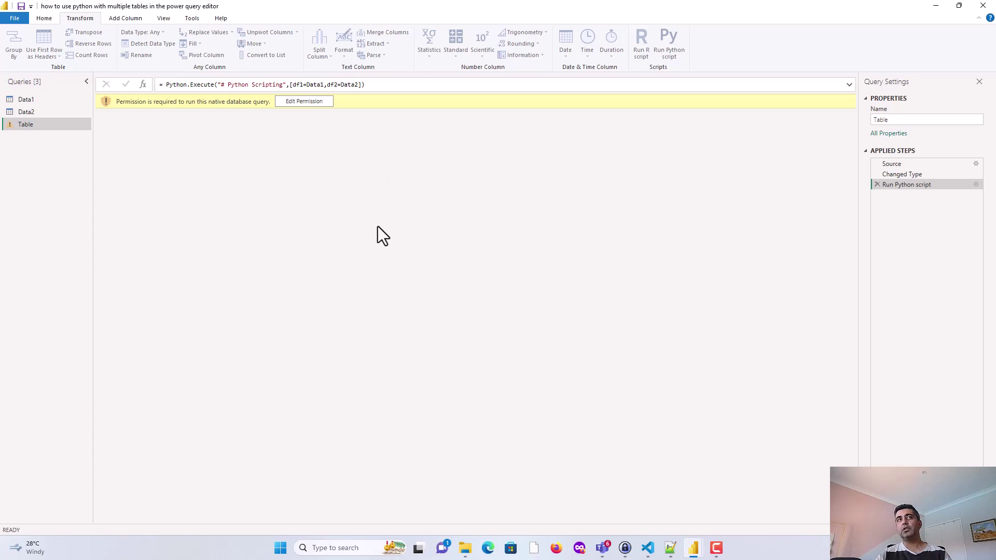
- Reopen the Python script step and paste the pandas merge script over the placeholder comment
left_click(976, 185)
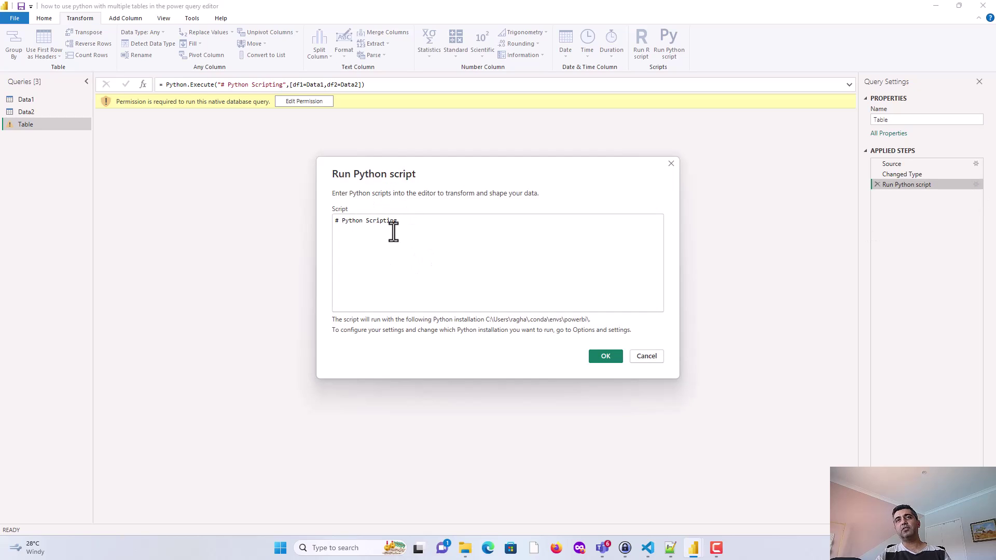
left_click(670, 549)
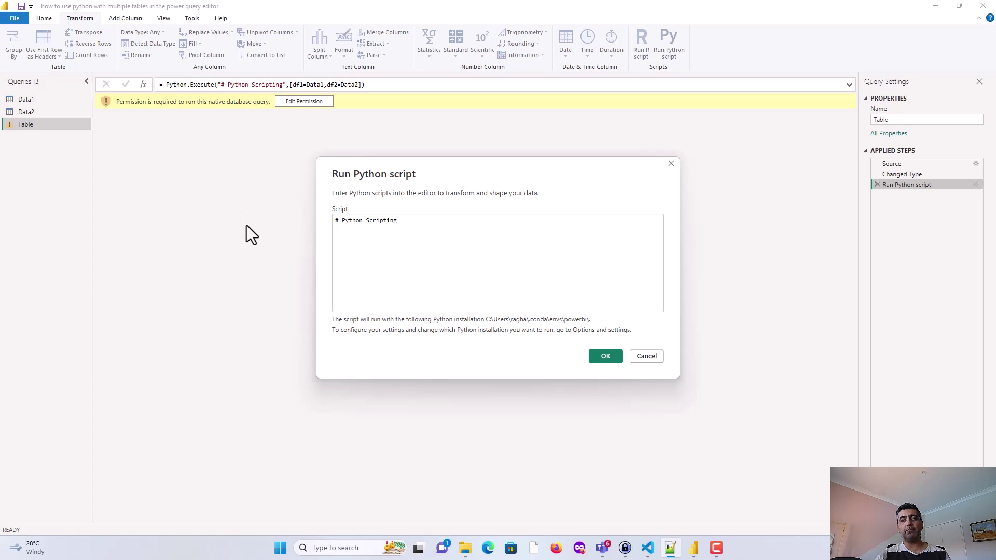
left_click_drag(430, 221, 316, 220)
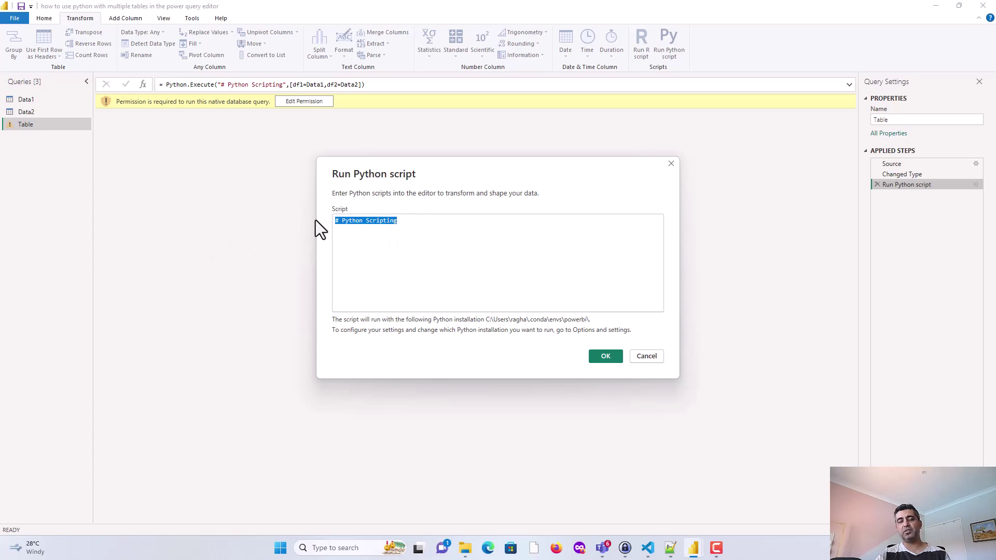
type("# Python: import pandas as pd df3 = pd.merge(df1, df2, how = 'left', on = ['Date']) df3['Value3'] = df1['Value1']*df2['Value2']")
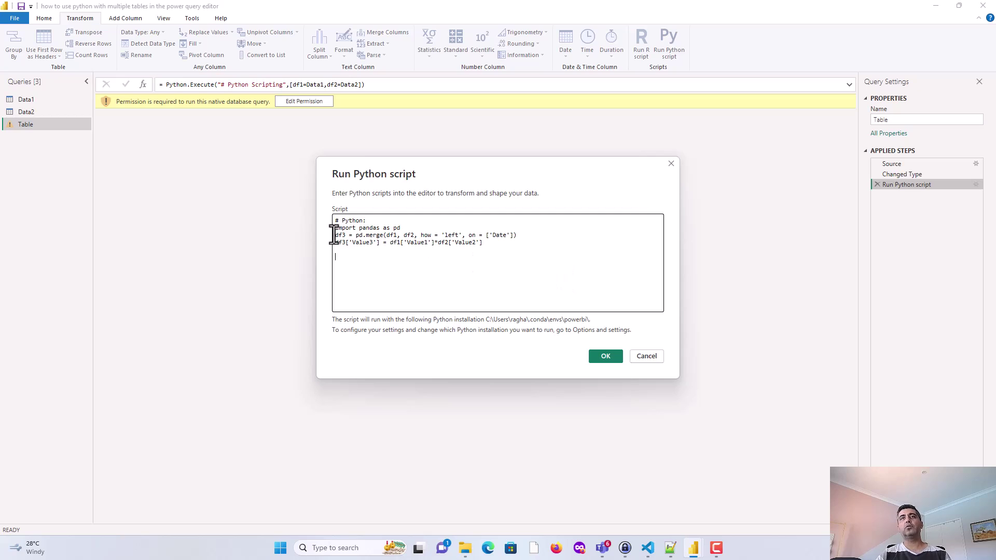
- Highlight the pandas import line and the df3 variable to explain the script
left_click_drag(329, 222, 417, 229)
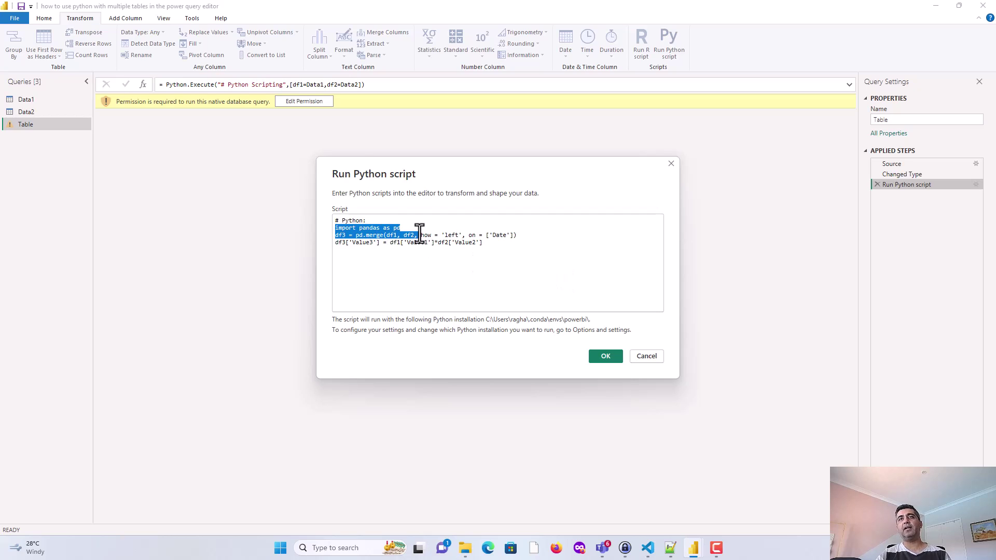
left_click(412, 224)
triple_click(412, 227)
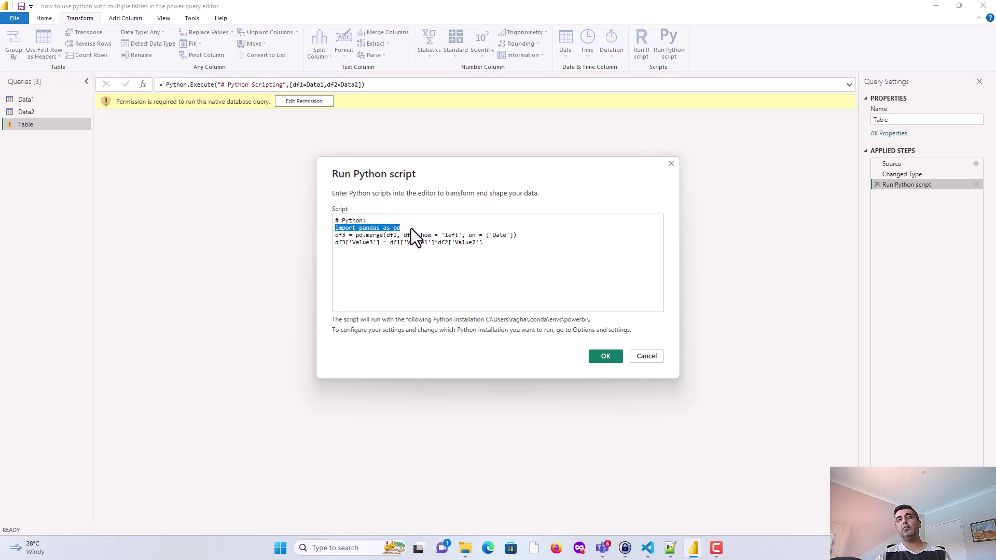
double_click(340, 236)
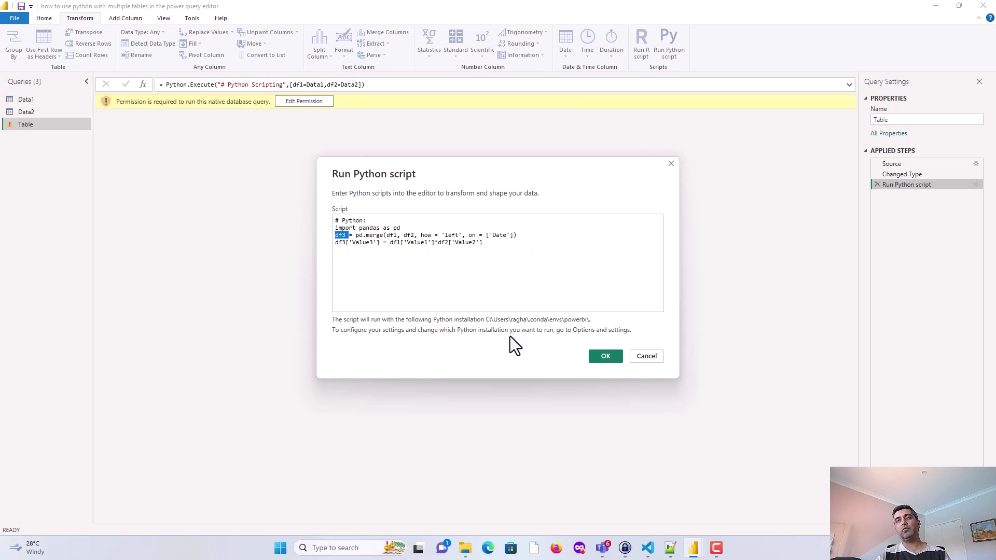
- Run the merge script and filter the Name column to exclude df1 and df2, keeping df3
left_click(606, 356)
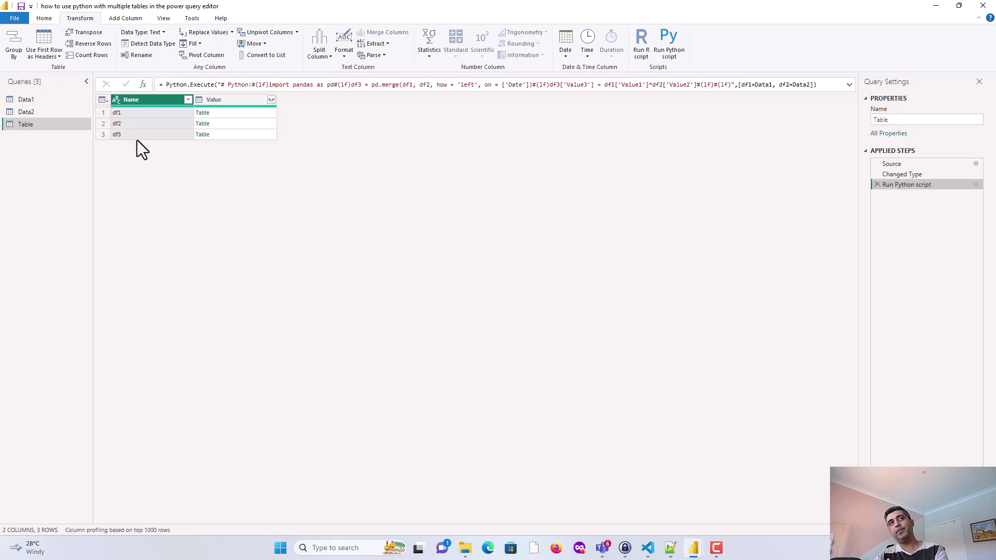
left_click(187, 100)
left_click(41, 221)
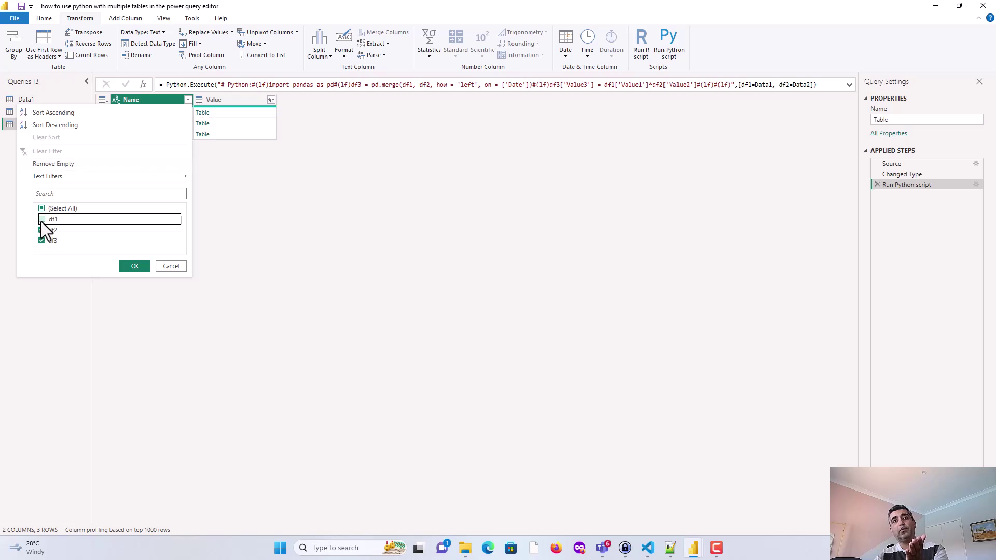
left_click(42, 230)
left_click(134, 266)
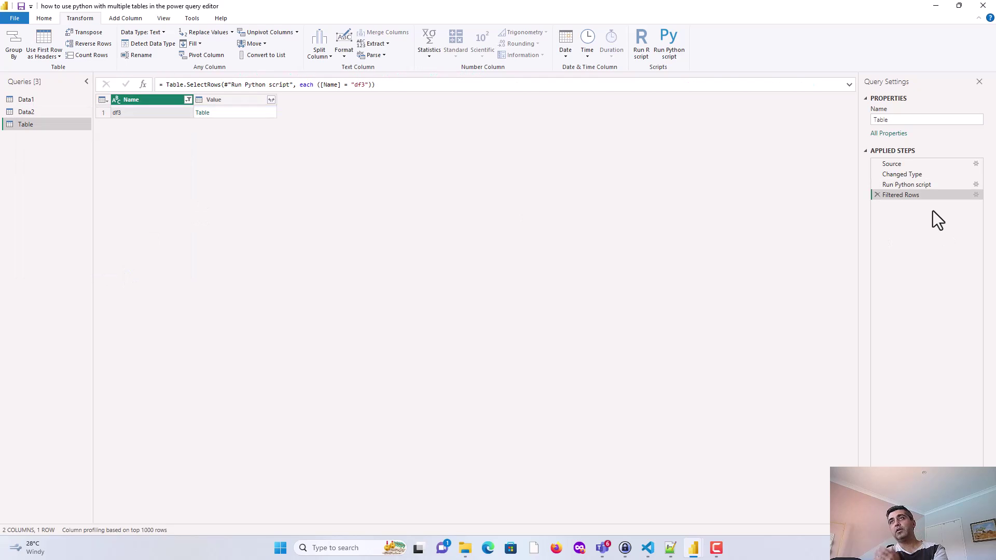
- Expand the Value column into all of df3's columns: Date, Value1, Value2, Value3
left_click(271, 100)
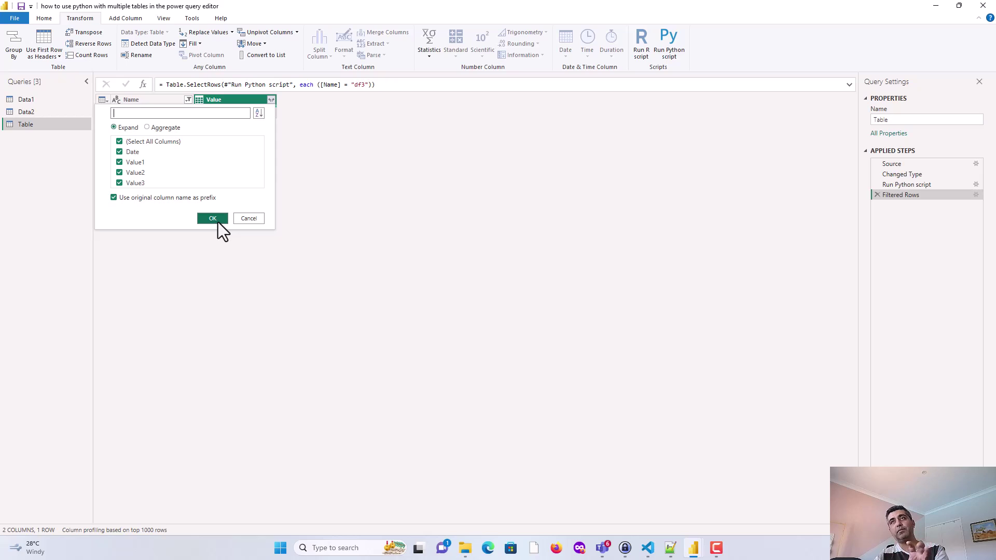
left_click(218, 222)
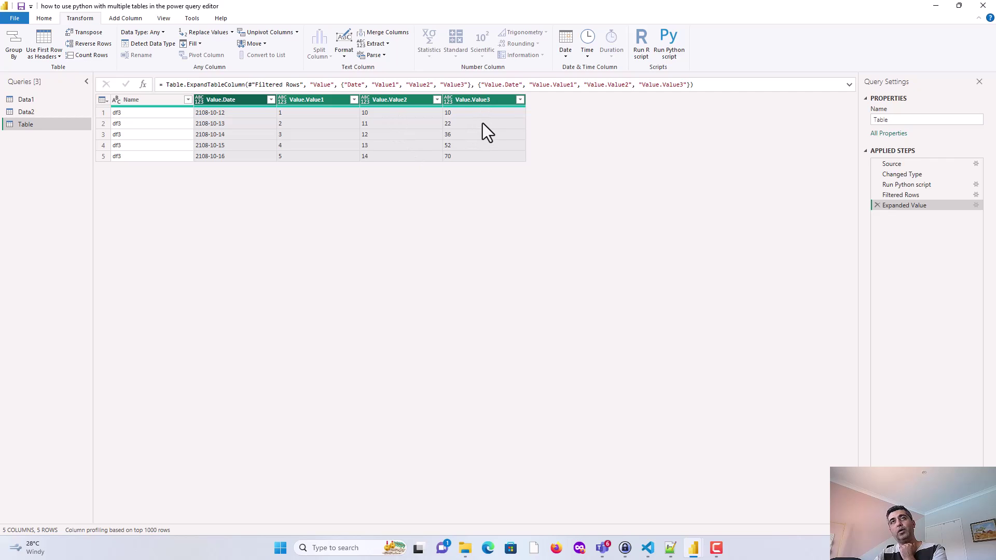
- Append *10 to the Value3 line of the Python script and apply it
left_click(976, 184)
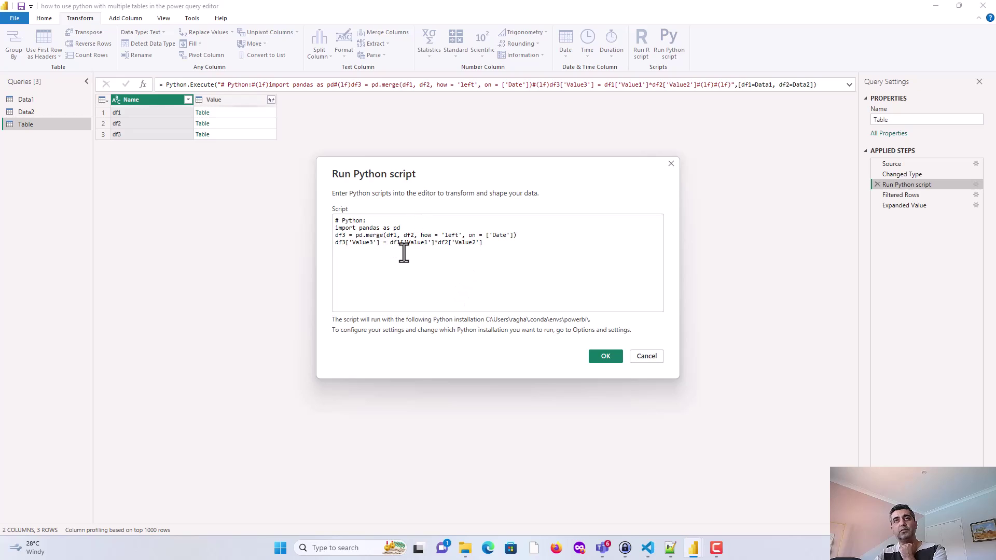
left_click(525, 271)
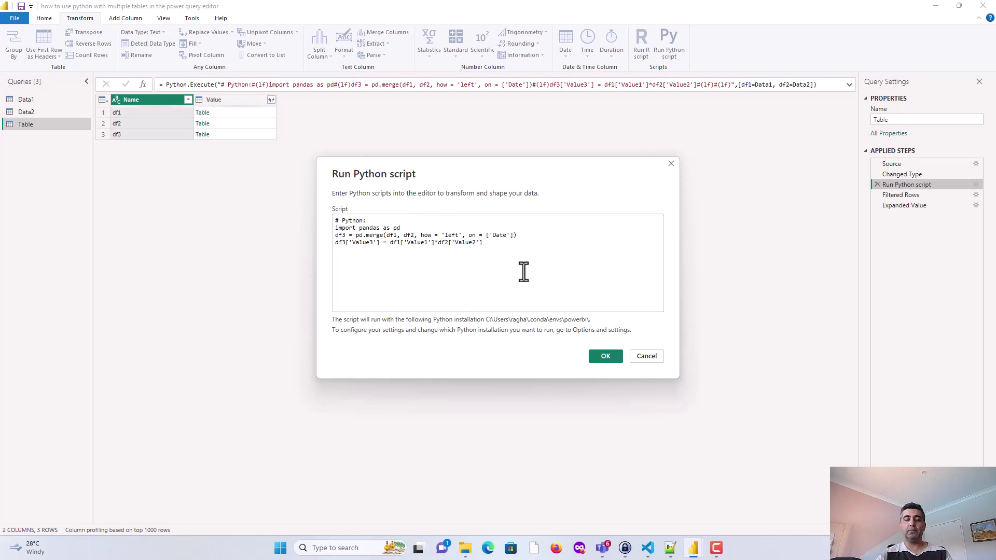
type("*10")
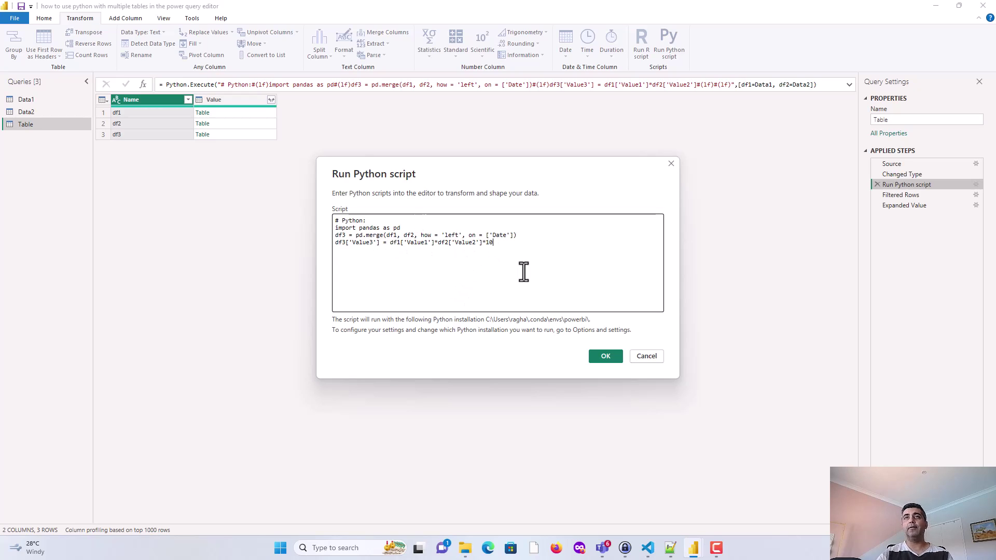
left_click(599, 357)
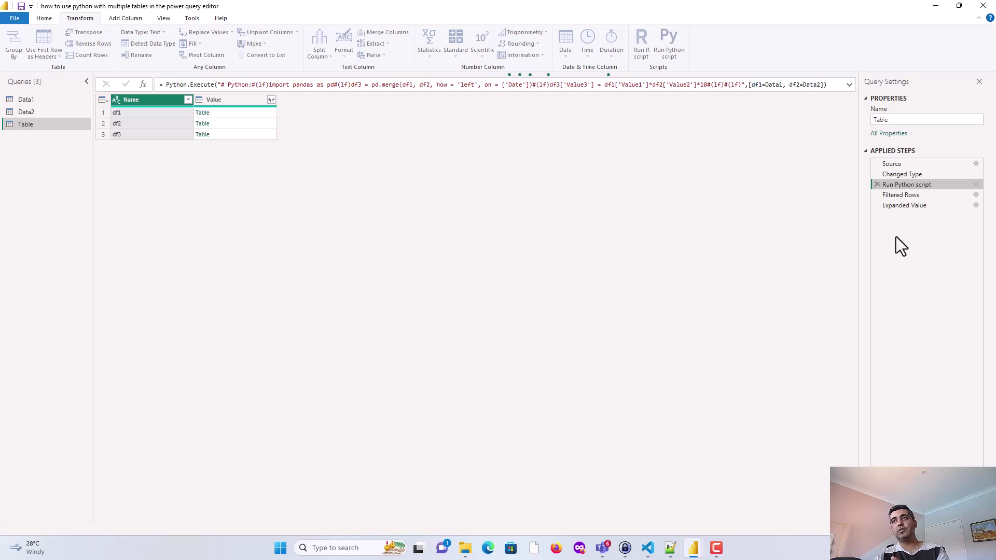
- Preview the Expanded Value step, confirming Value3 reads 100, 220, 360, 520 and 700
left_click(957, 207)
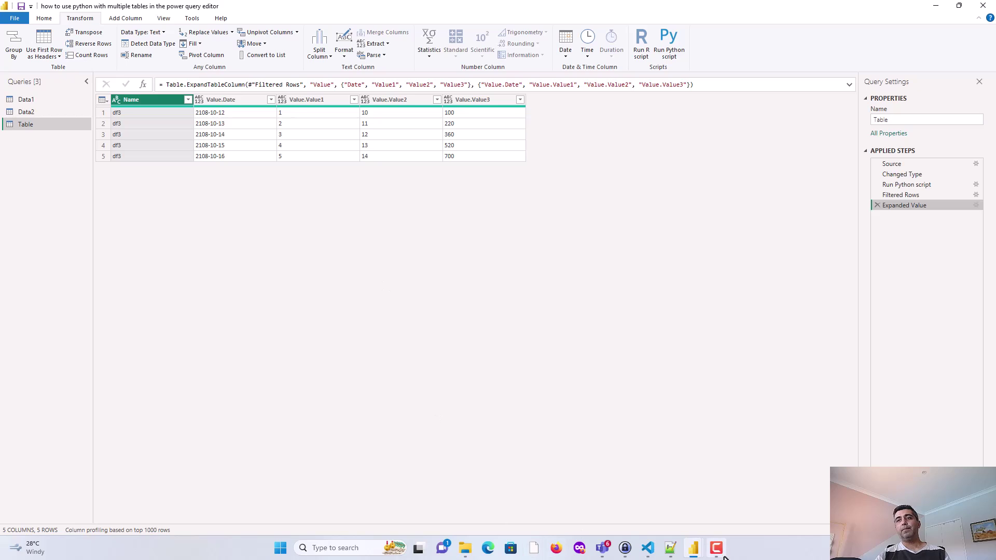
mouse_move(695, 549)
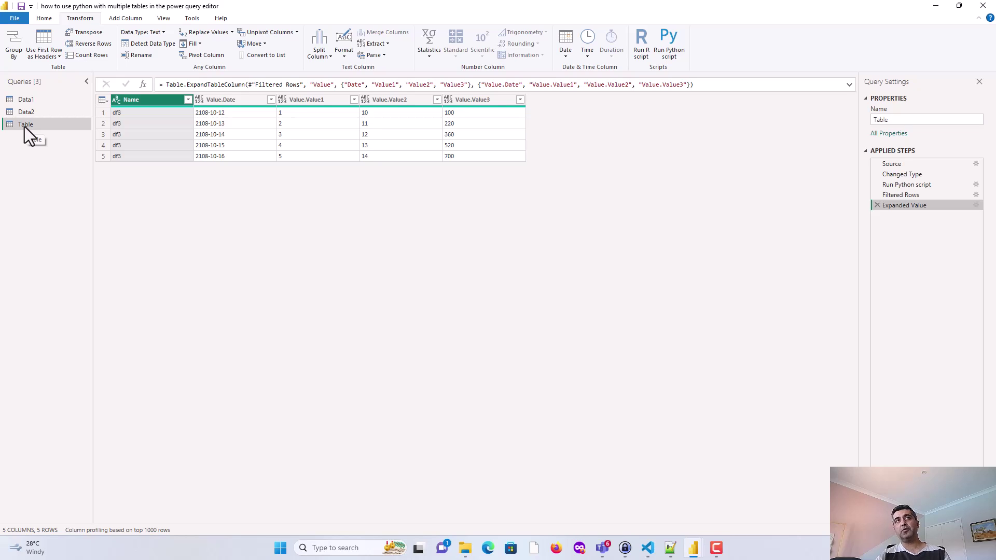
- From the Home tab, select the Run Python script step to list df1, df2 and df3 rows
left_click(44, 18)
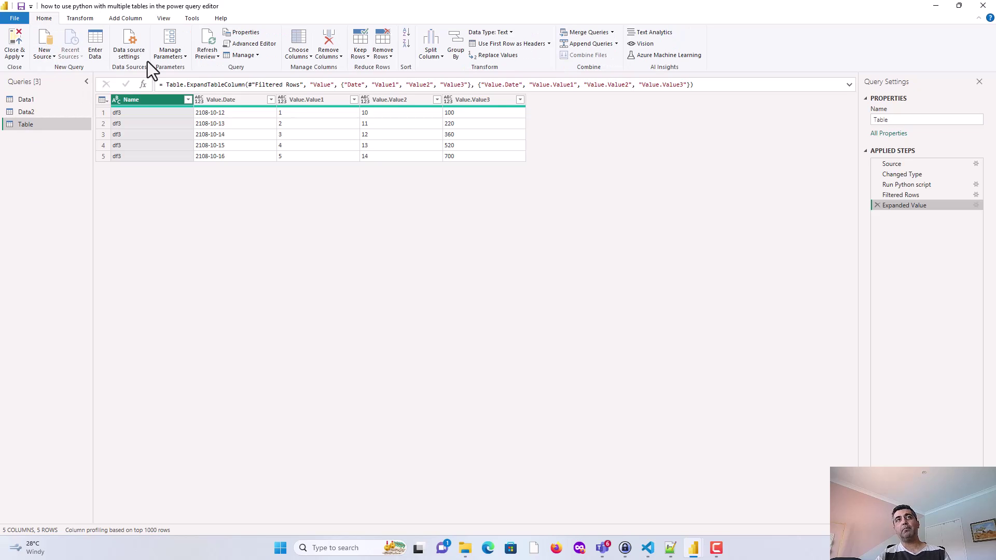
left_click(905, 186)
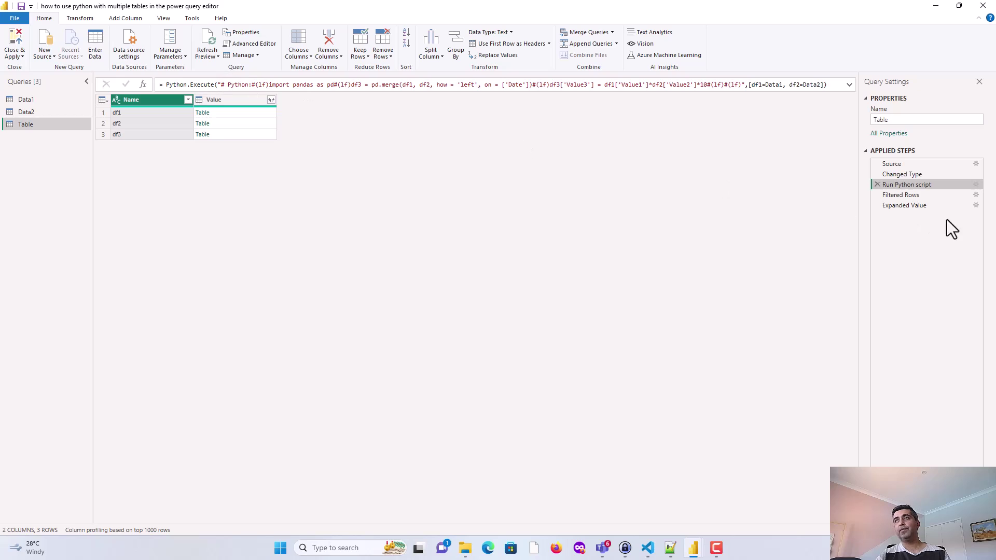
left_click(976, 186)
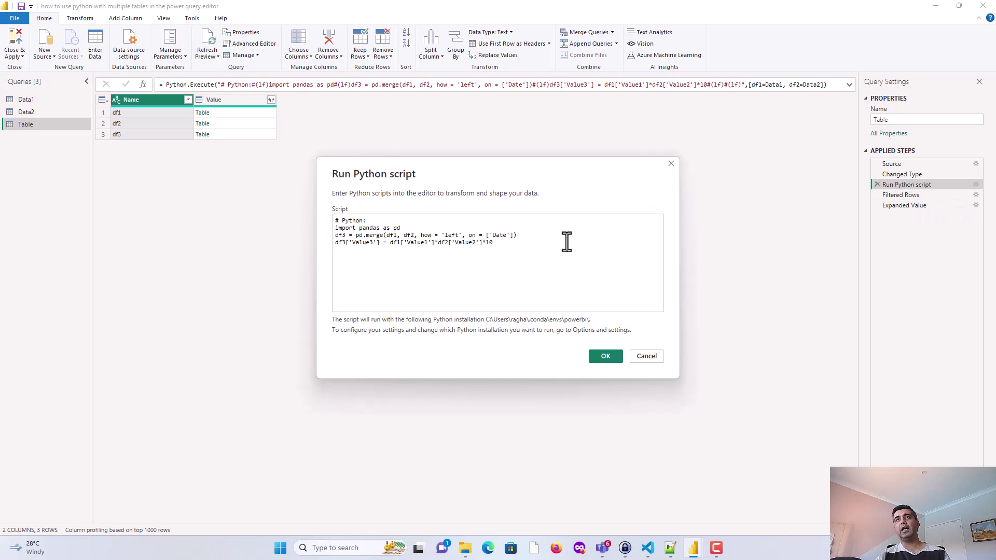
left_click_drag(518, 266, 336, 220)
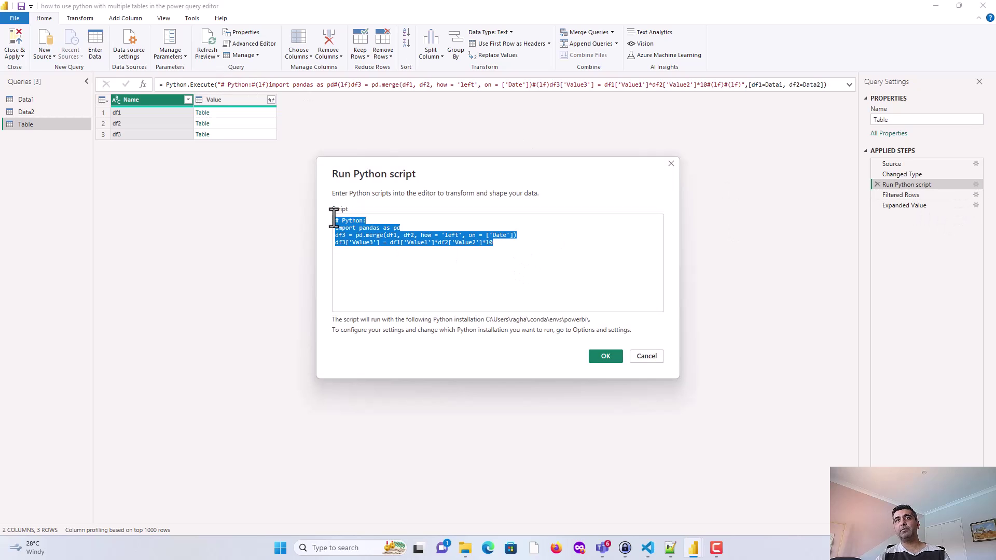
left_click(537, 255)
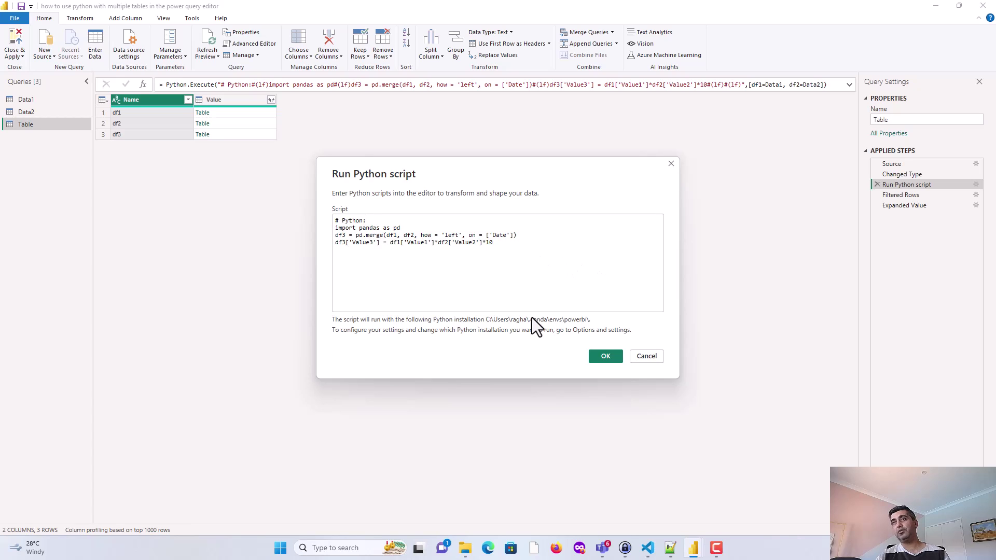
left_click(606, 356)
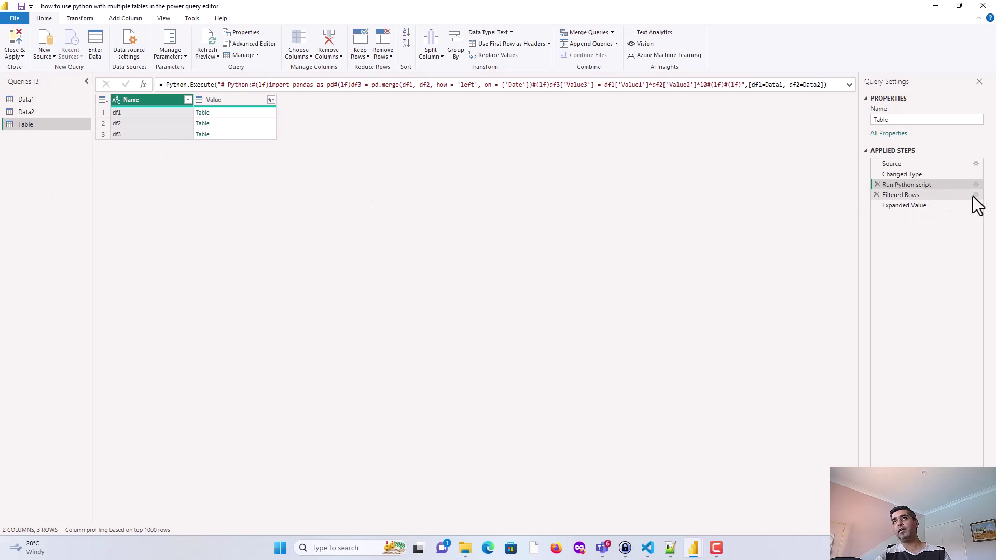
- Preview Filtered Rows, then Expanded Value, showing five df3 rows with Value3 from 100 to 700
left_click(951, 196)
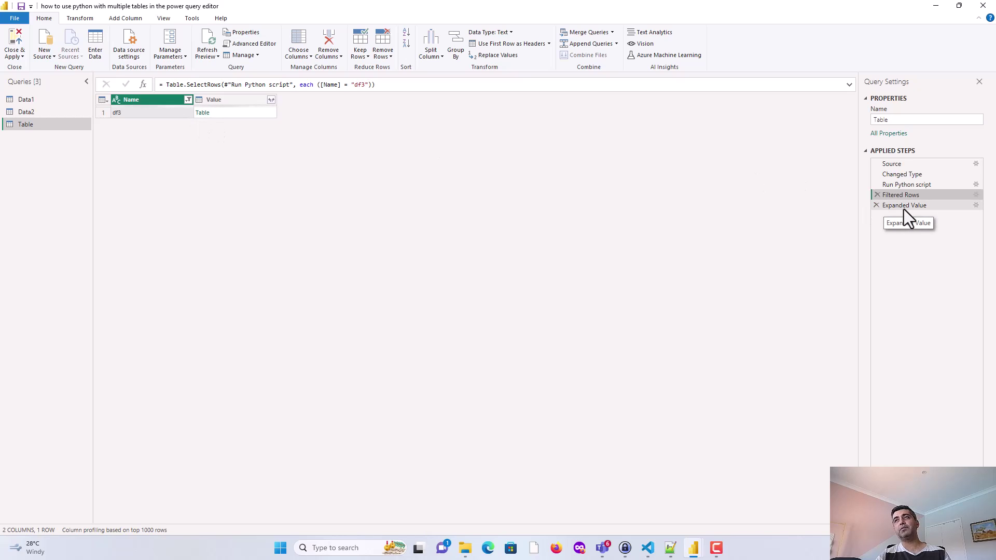
left_click(947, 208)
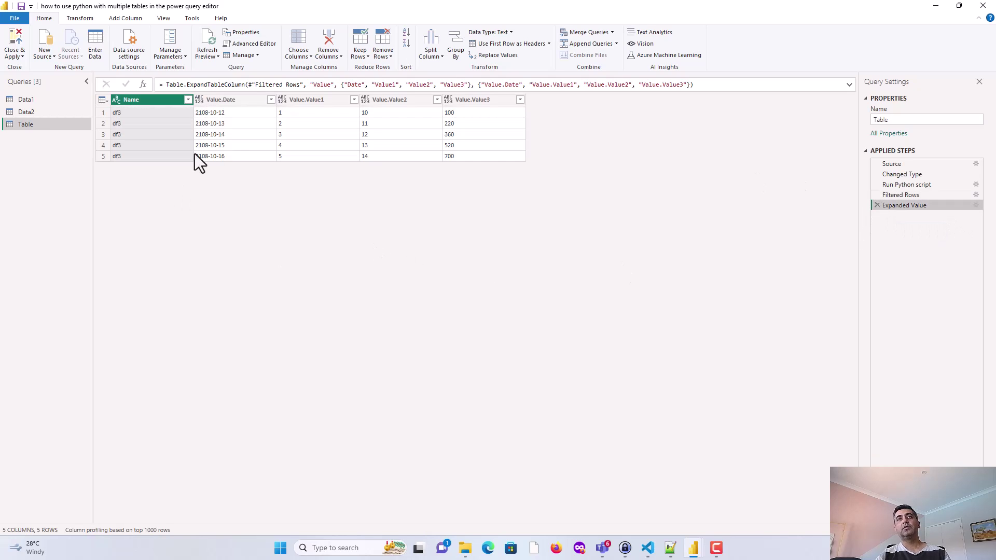